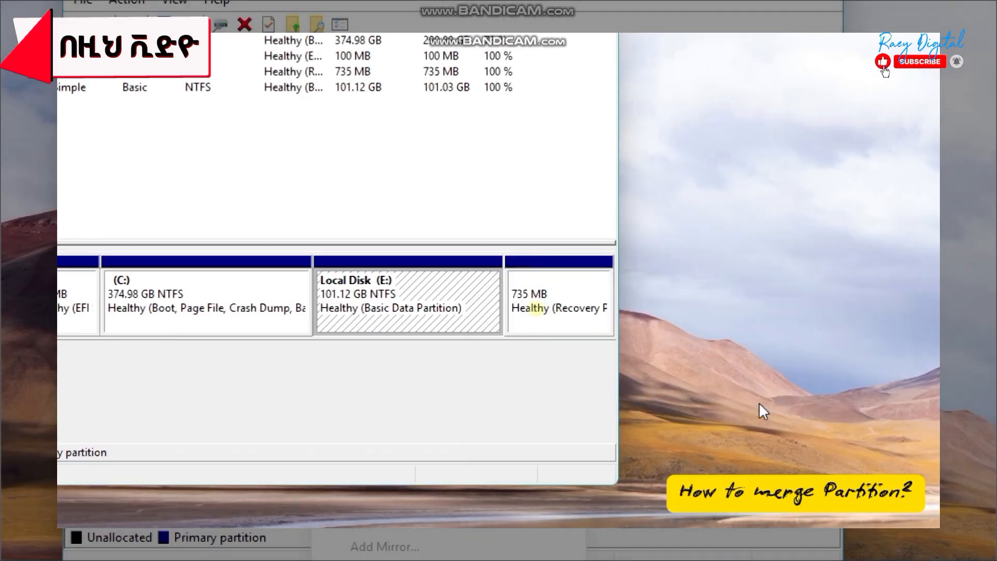
right_click(151, 293)
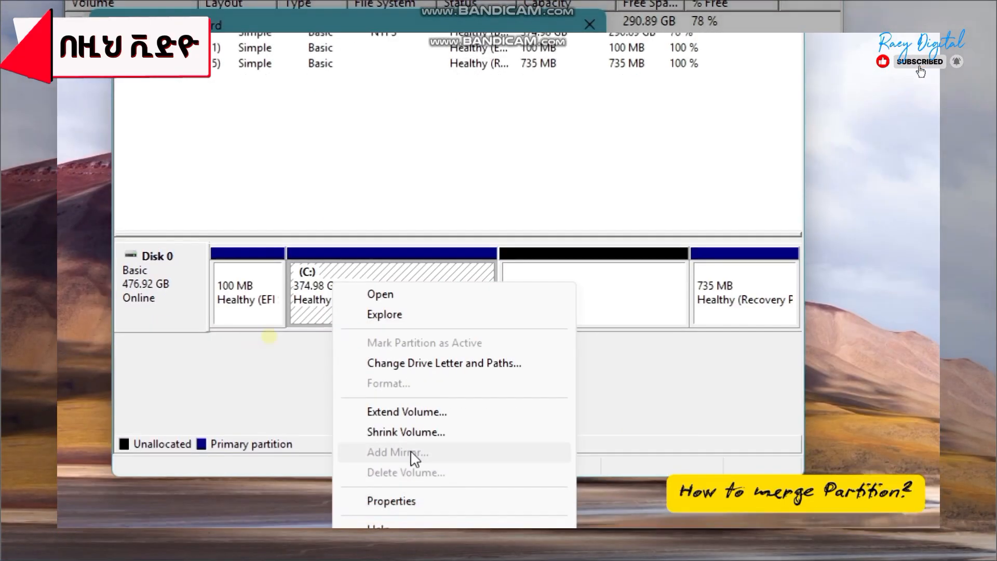
click(400, 415)
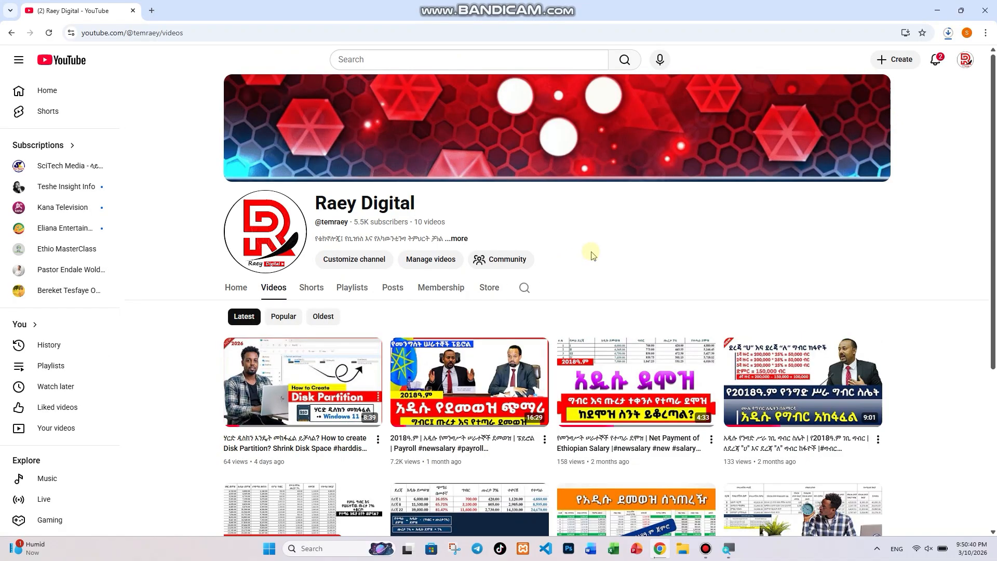
Step: Open the channel's video on how to create a disk partition and shrink disk space
scroll(592, 255, down, 1)
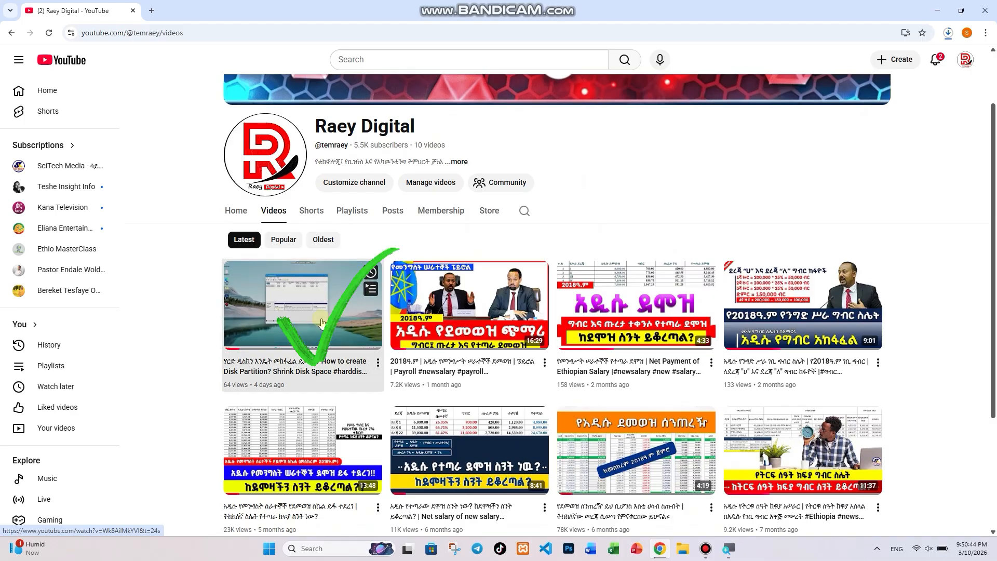
click(321, 322)
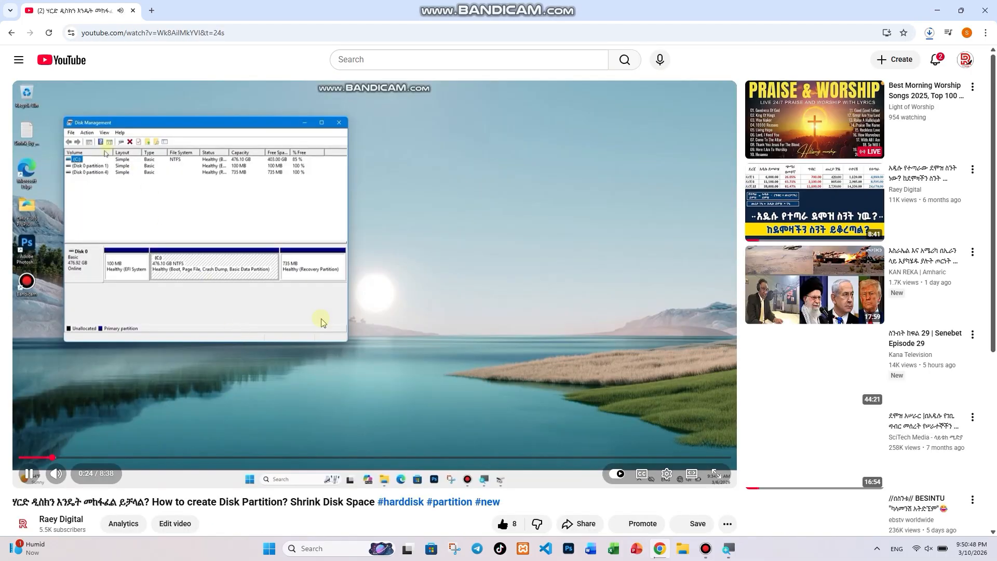
scroll(322, 322, down, 1)
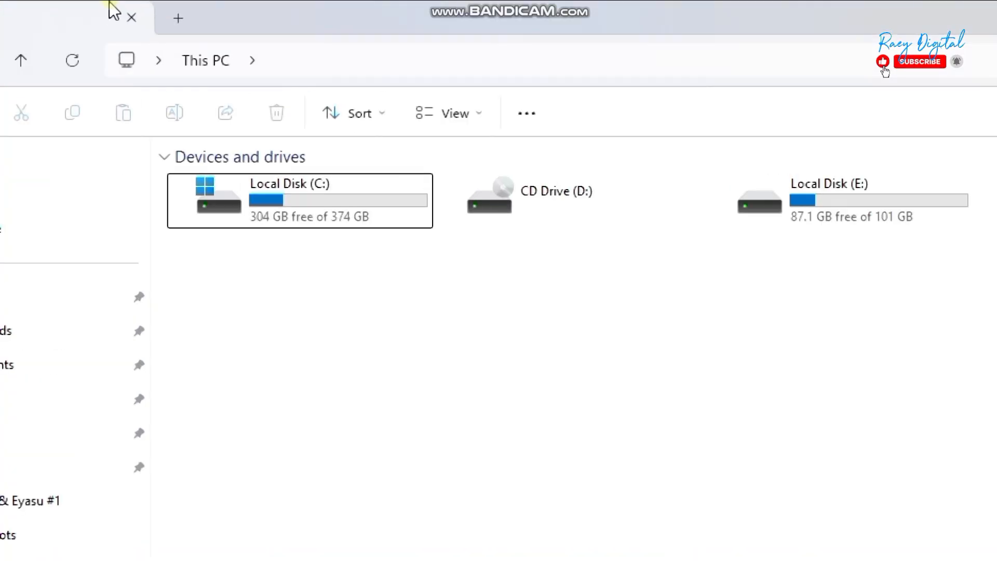
Step: Open Local Disk (E:) and cut all of its folders and files
mouse_move(352, 191)
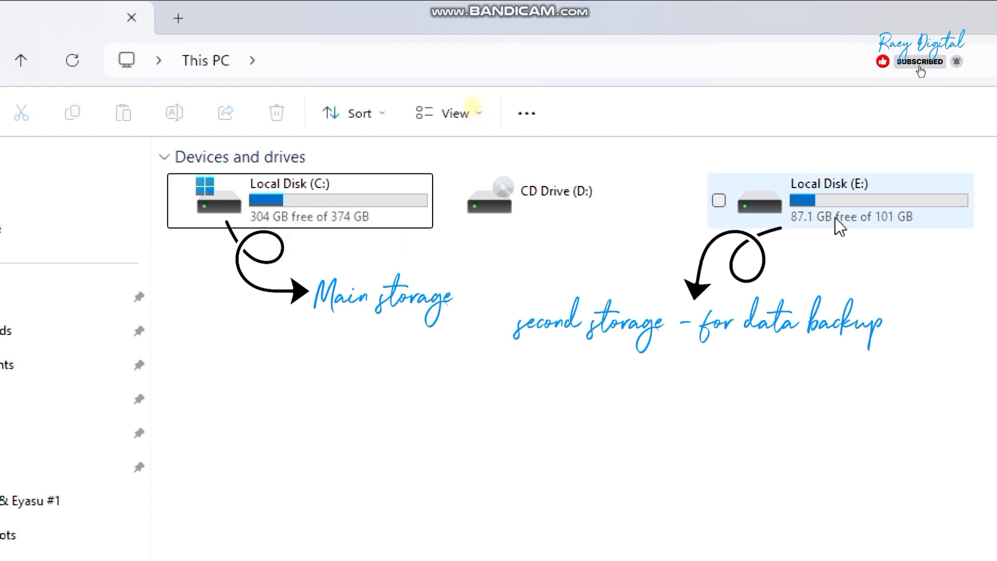
mouse_move(869, 196)
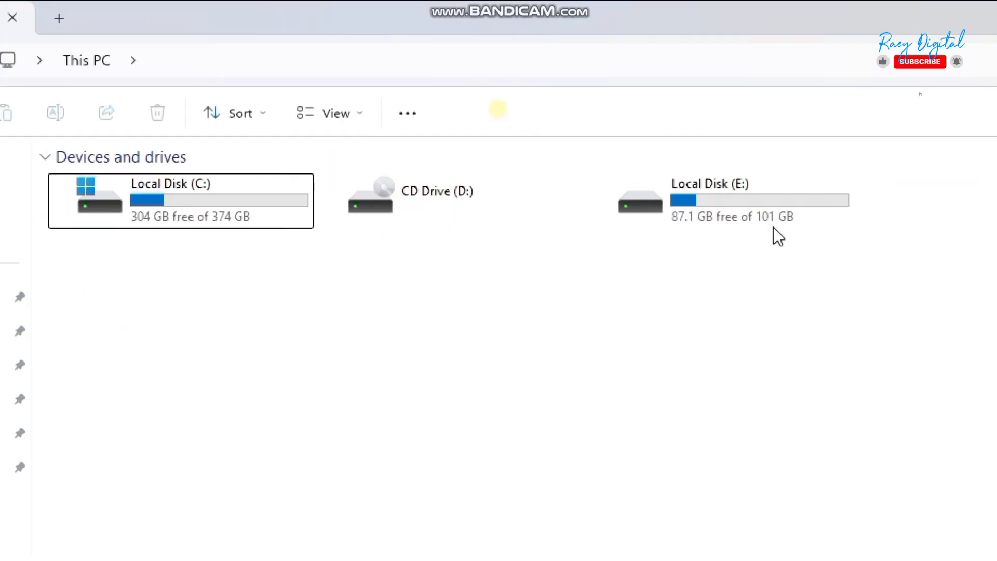
double_click(754, 213)
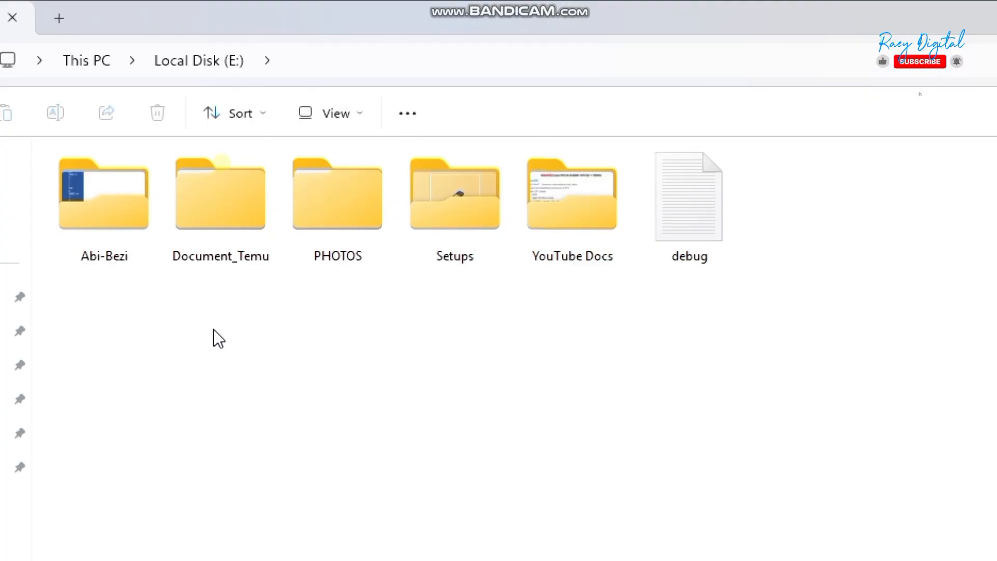
drag(123, 307, 852, 219)
key(ctrl+x)
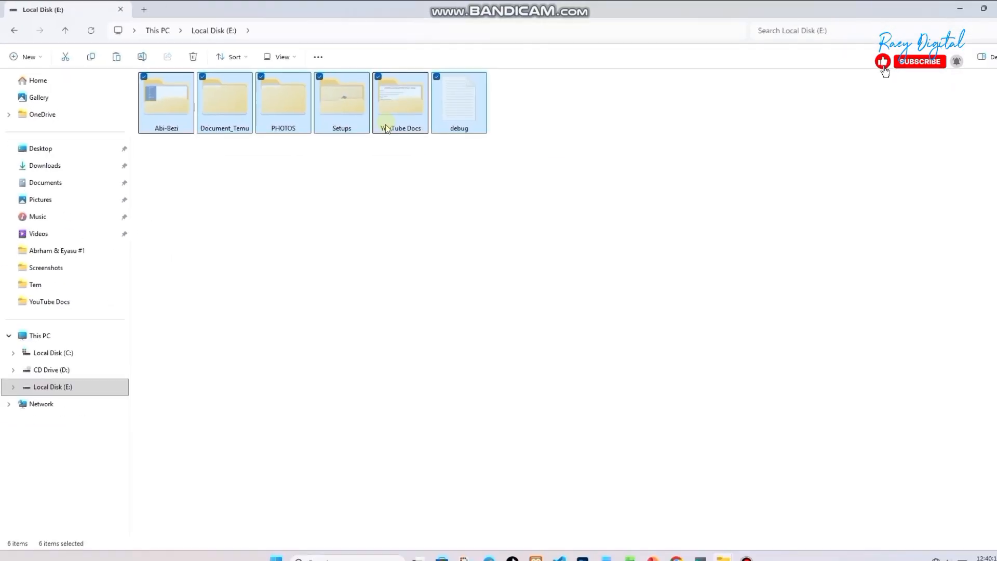
Step: Create a new folder named My Backup on the desktop
click(960, 8)
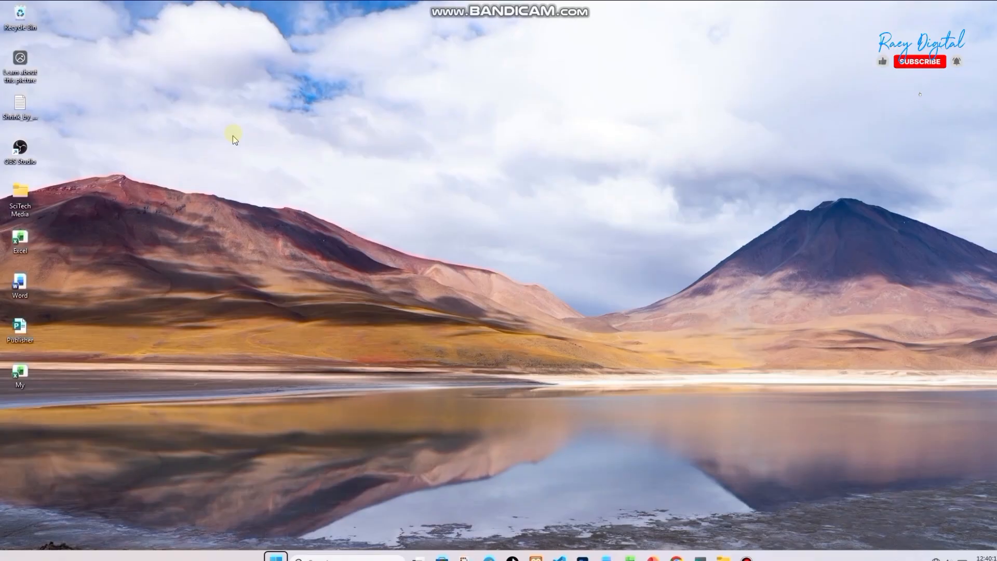
right_click(143, 172)
click(304, 289)
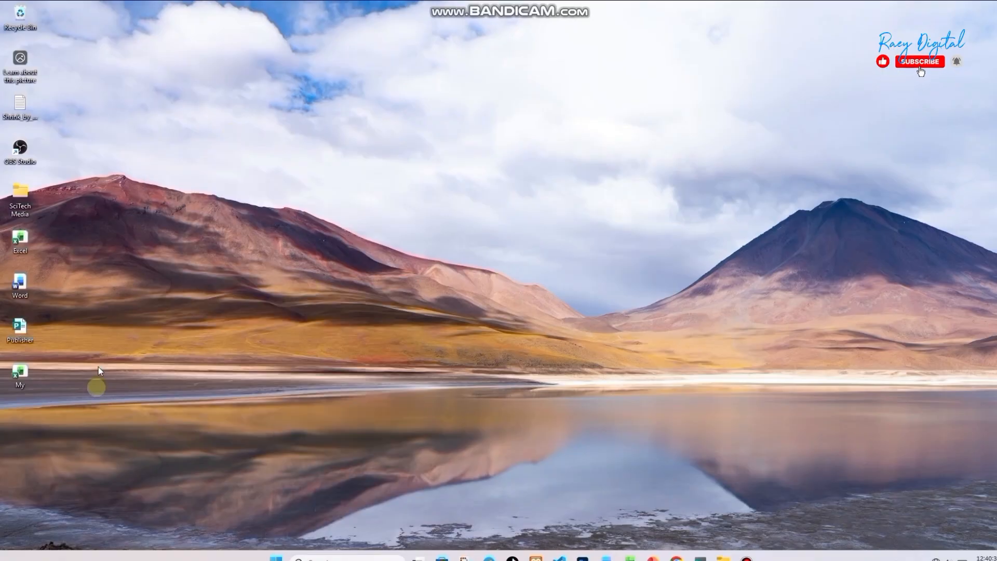
text(My Backup)
key(Return)
Step: Open the My Backup folder and paste the items cut from Local Disk (E:) into it
key(Return)
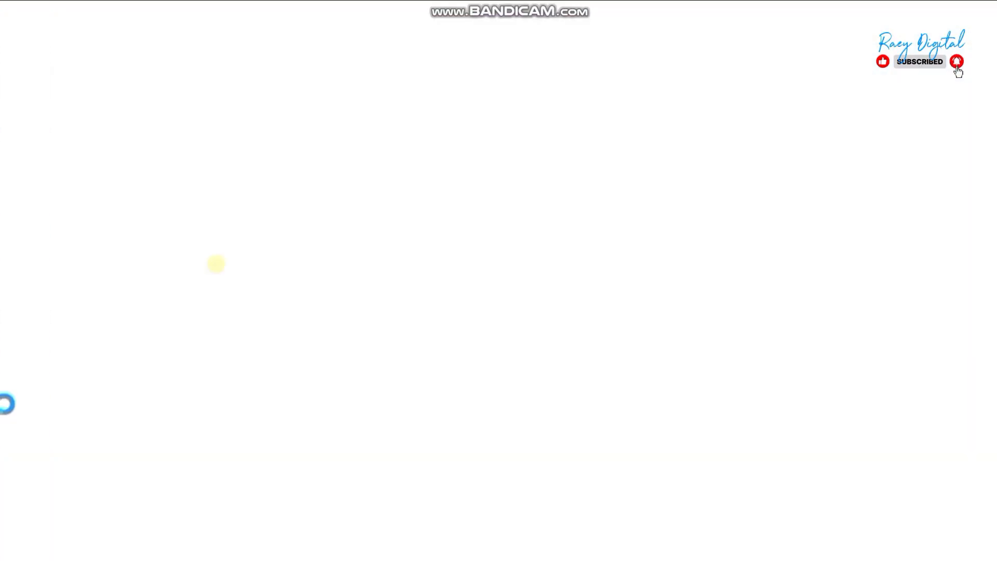
key(ctrl+v)
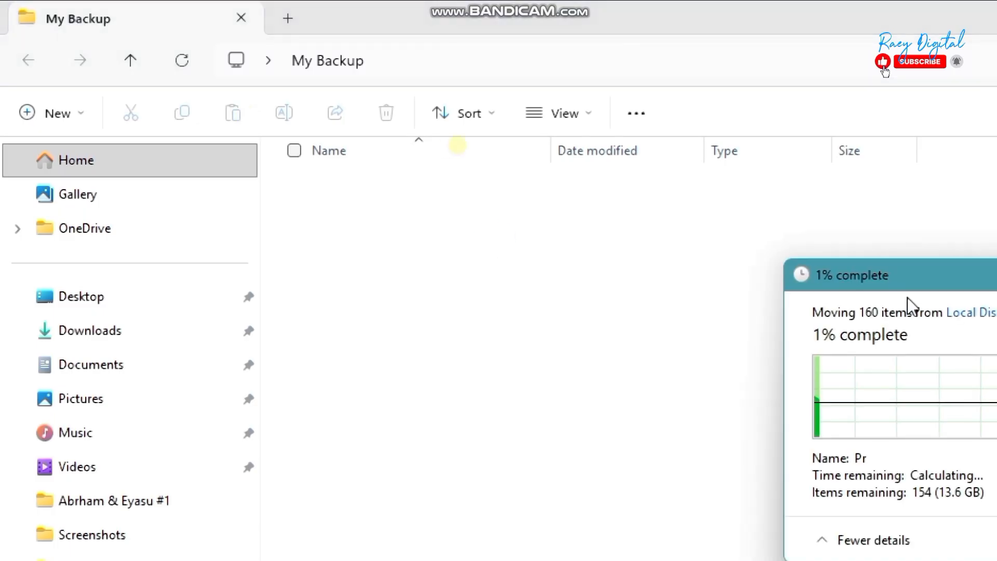
drag(919, 280, 423, 231)
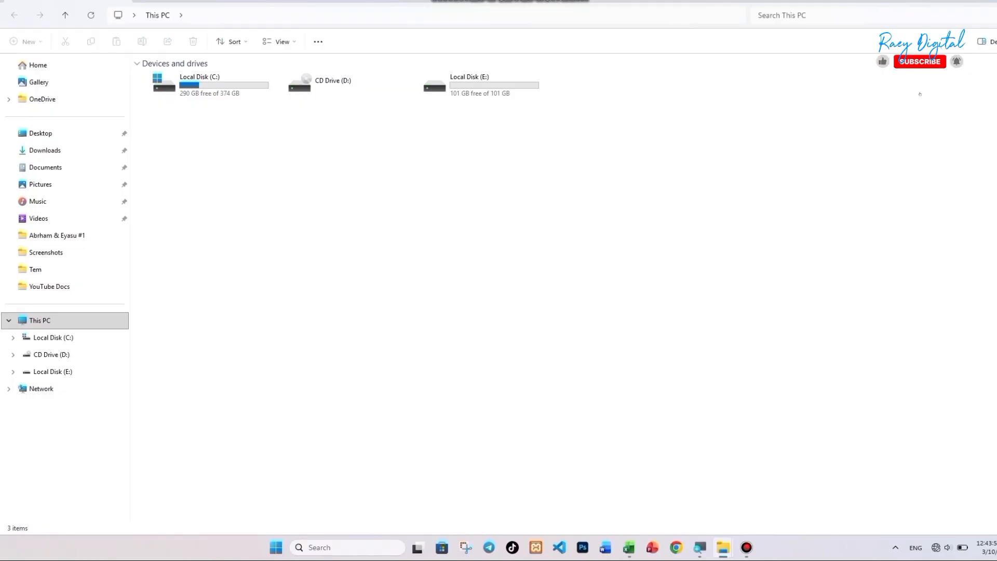
Step: Minimize the This PC window and open Disk Management
click(960, 0)
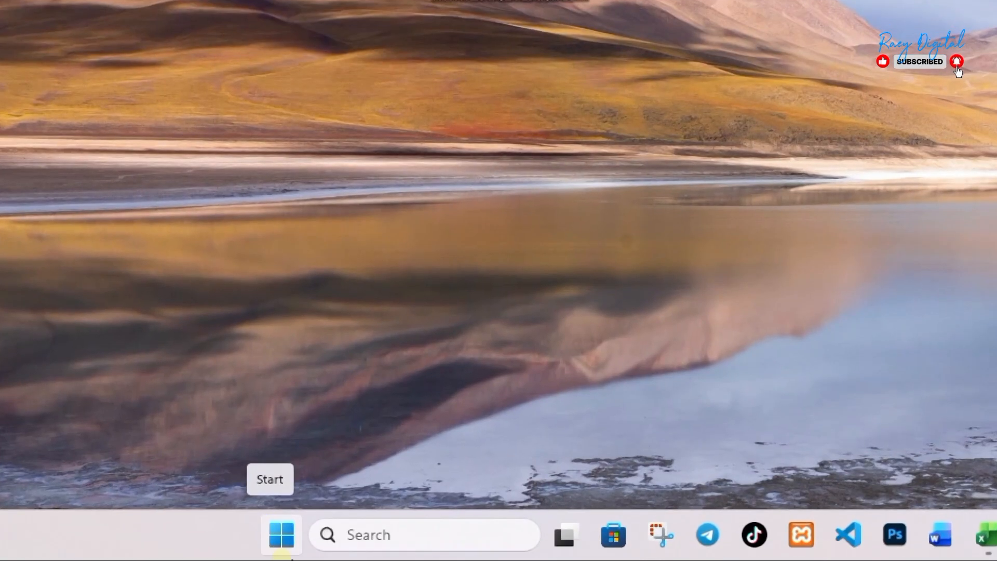
right_click(274, 535)
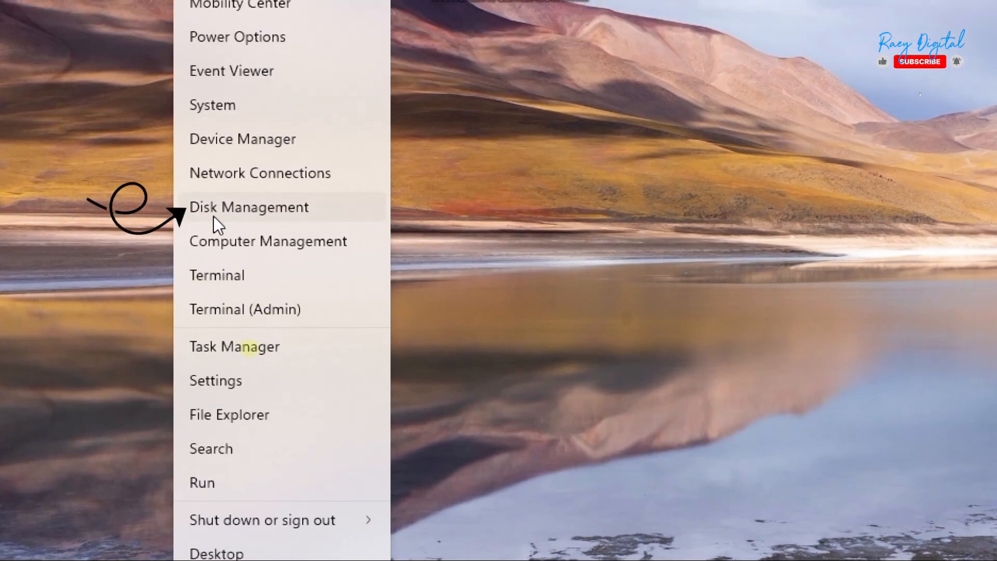
click(228, 210)
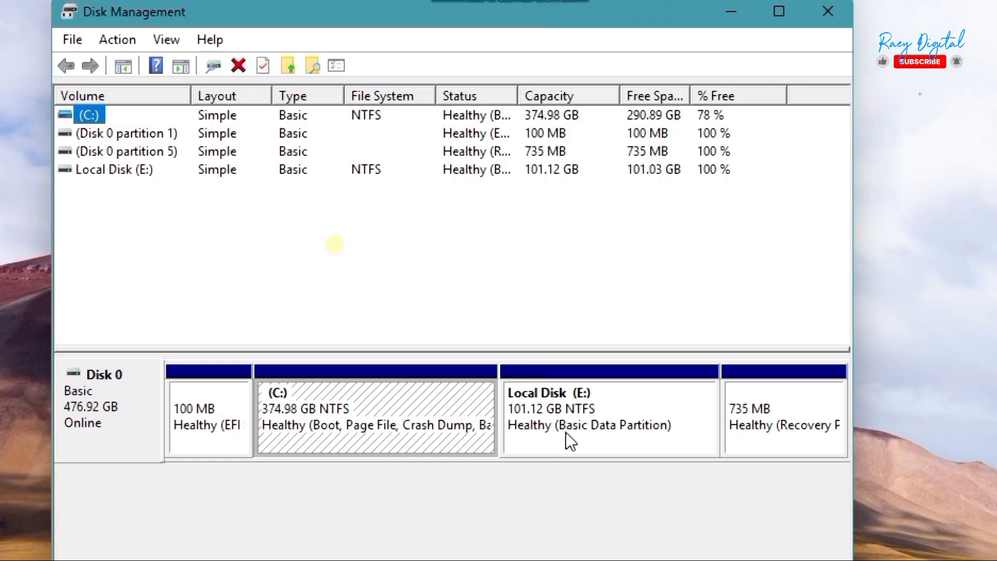
Step: Delete the Local Disk (E:) volume on Disk 0 and accept erasing its data
right_click(577, 426)
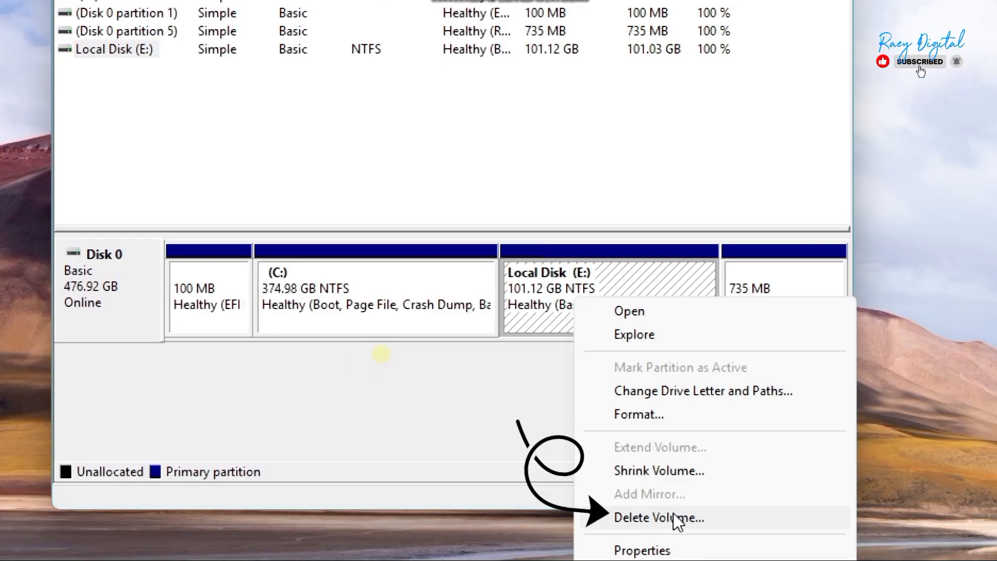
click(669, 515)
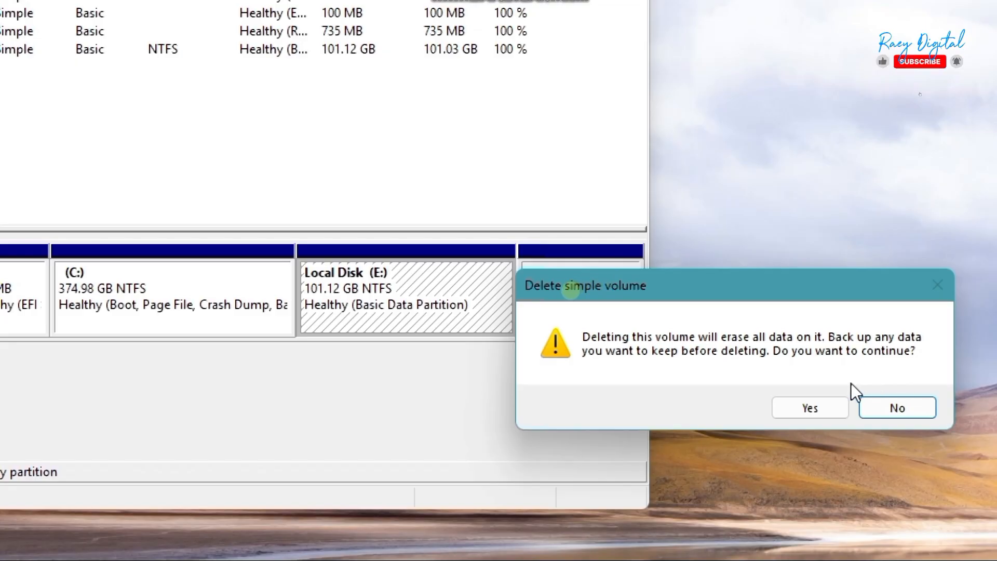
click(810, 411)
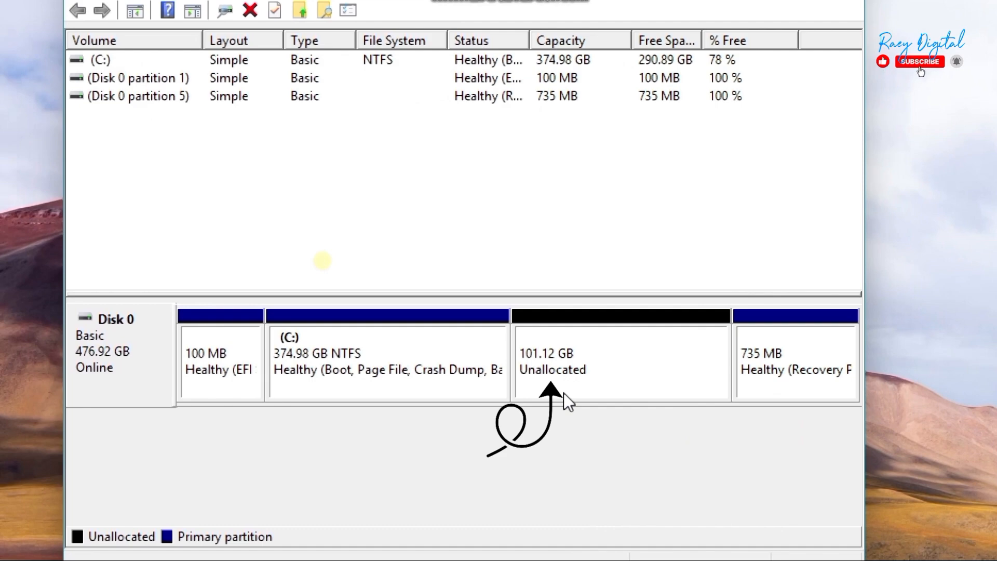
Step: Extend the C: volume with the full 103549 MB of unallocated space on Disk 0
right_click(321, 356)
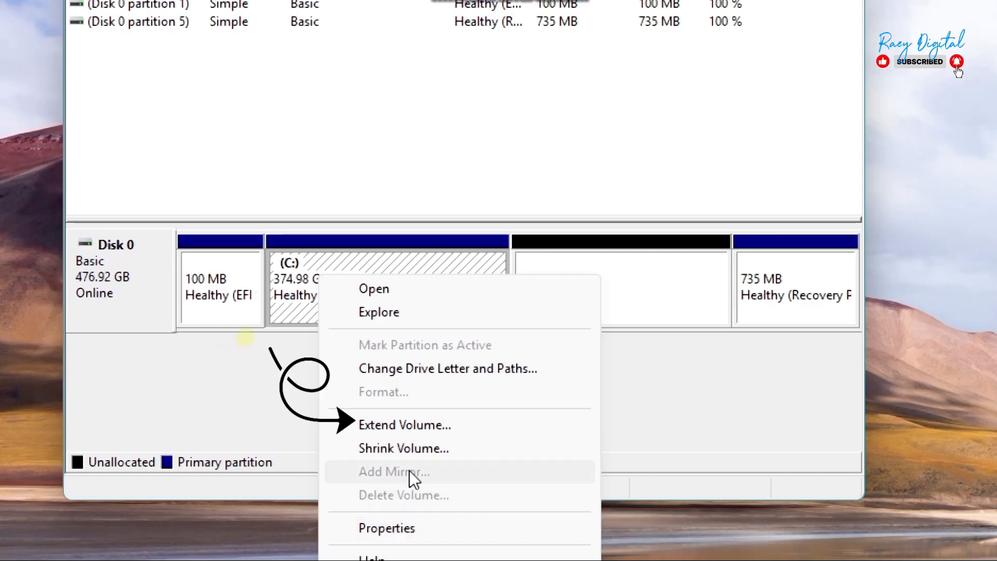
click(395, 431)
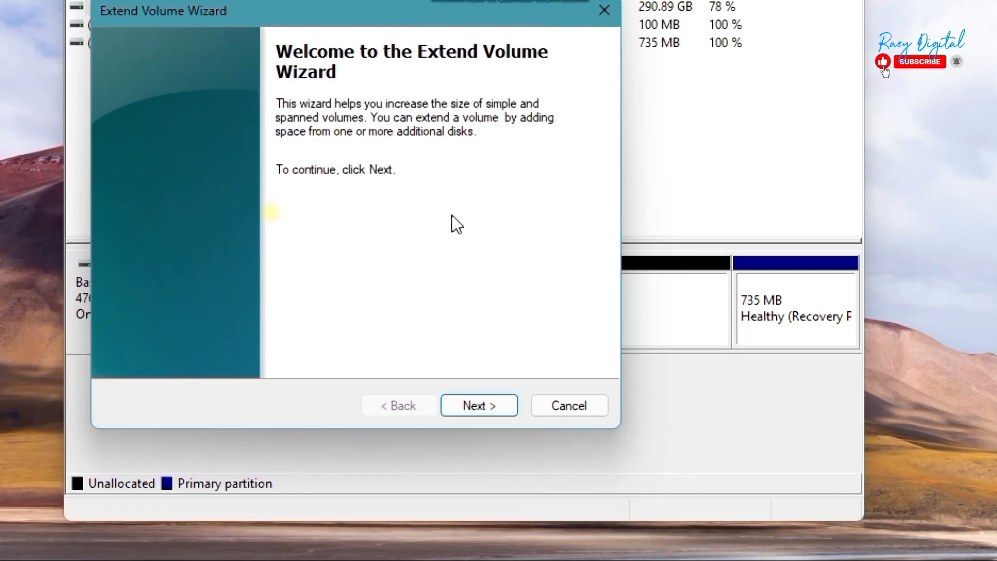
click(488, 404)
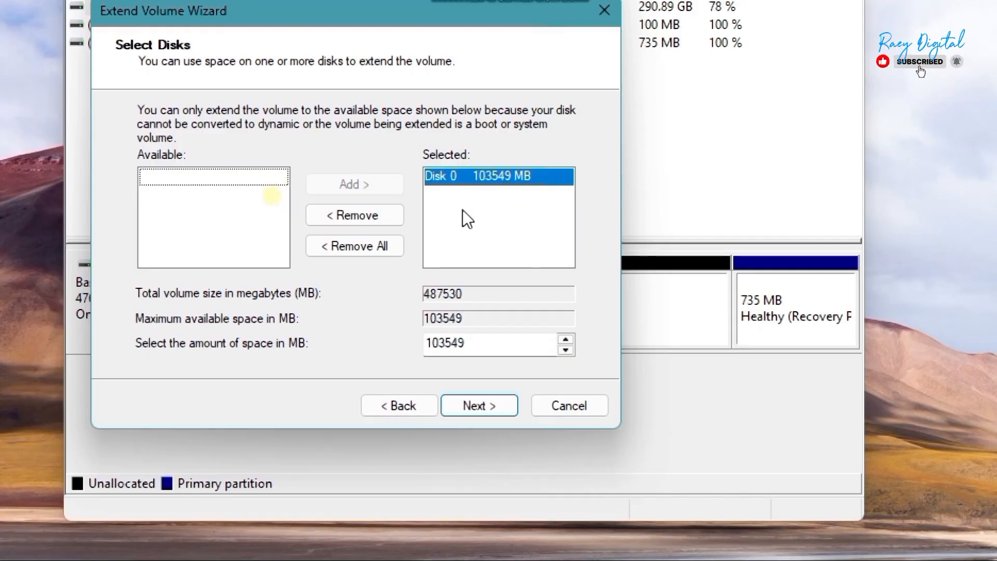
click(481, 407)
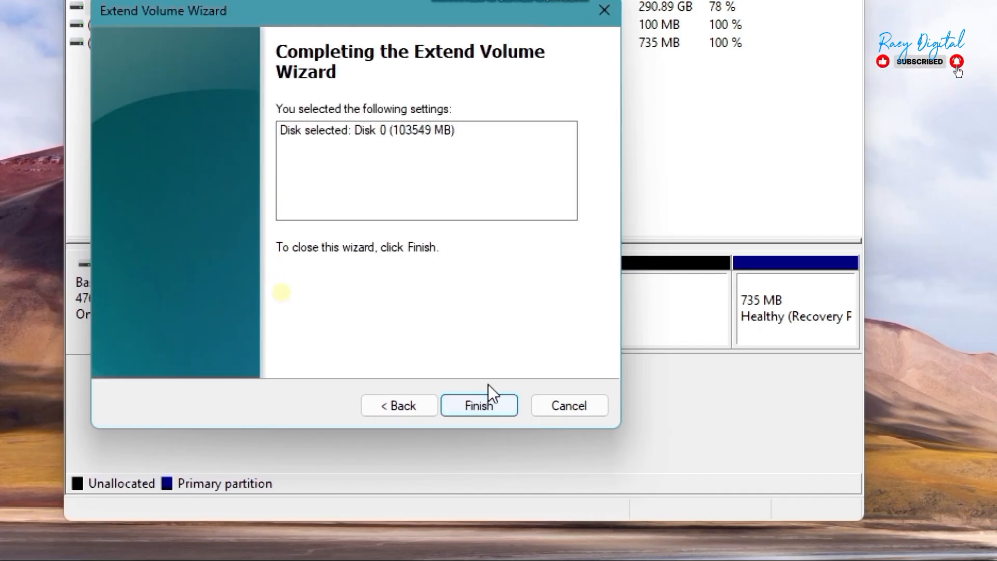
click(481, 402)
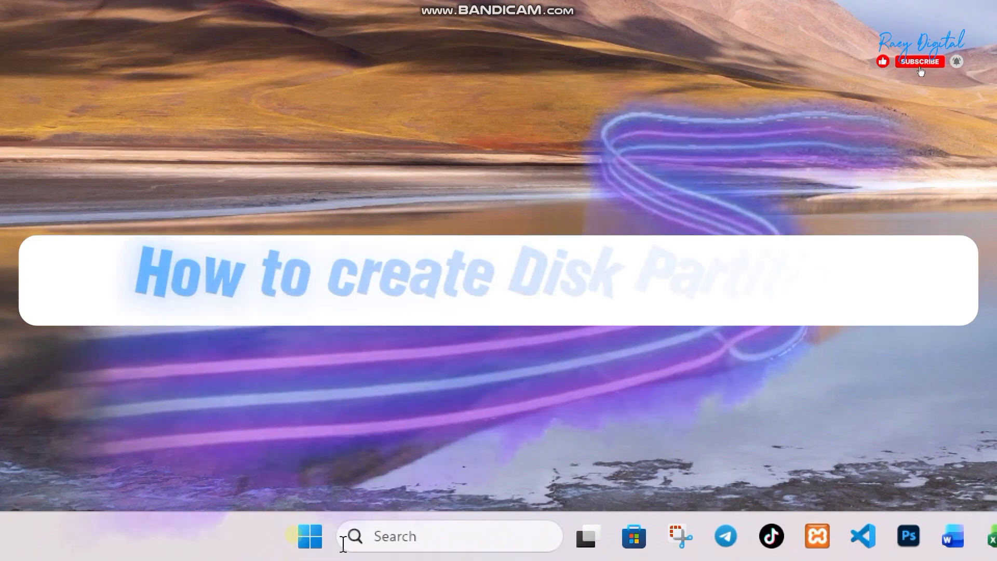
Step: Reopen Disk Management and shrink the C: volume by 103499 MB
right_click(312, 544)
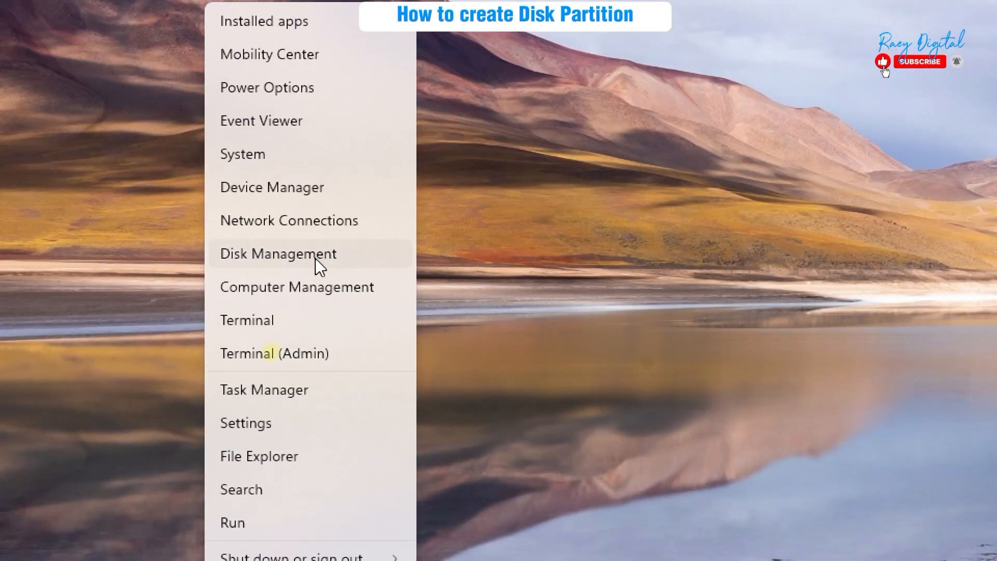
click(312, 258)
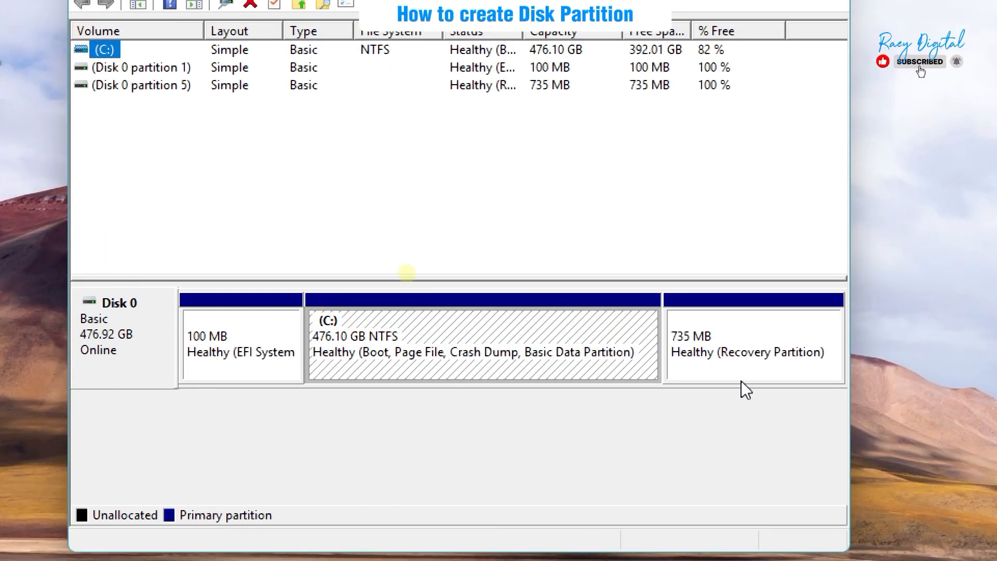
right_click(431, 338)
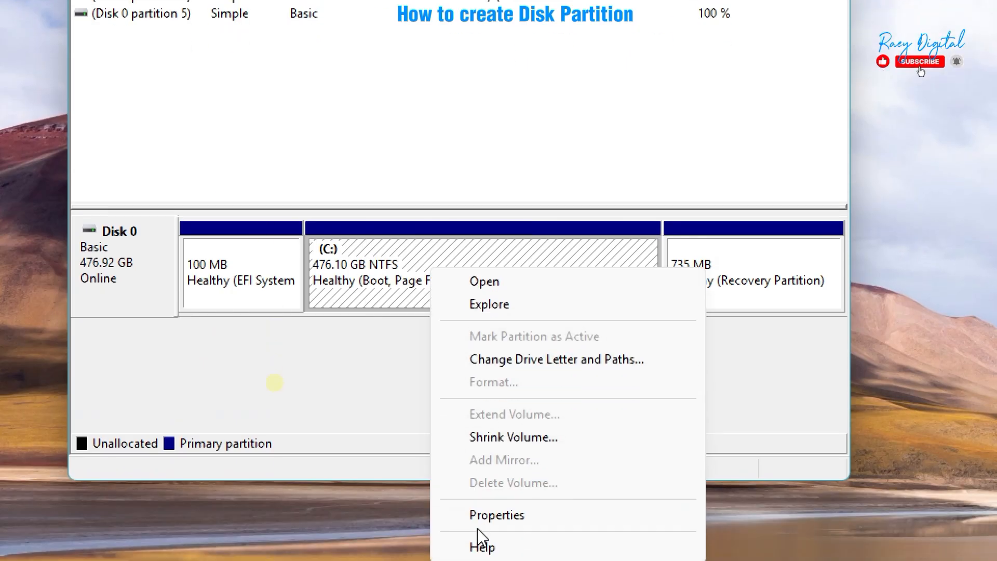
click(514, 437)
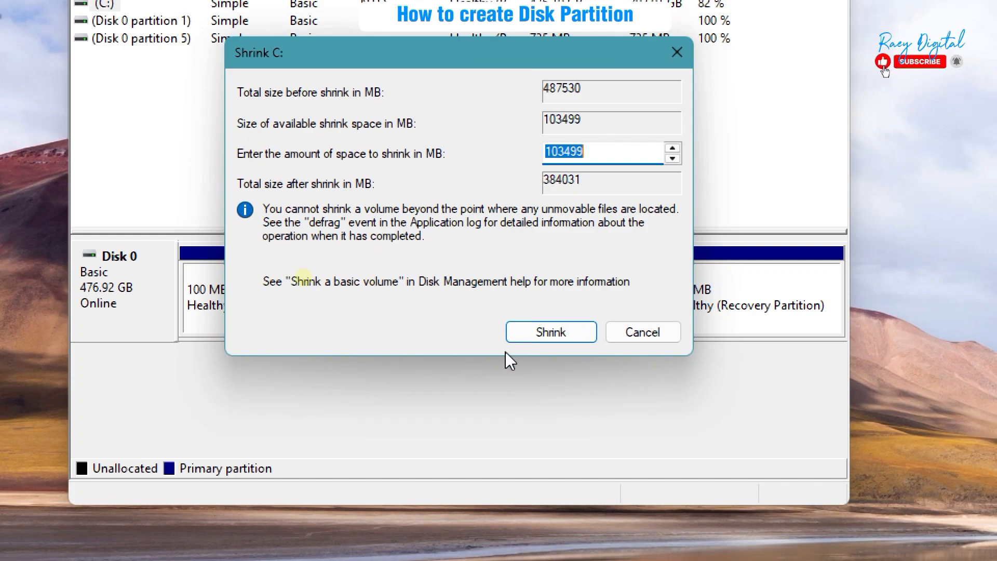
click(544, 331)
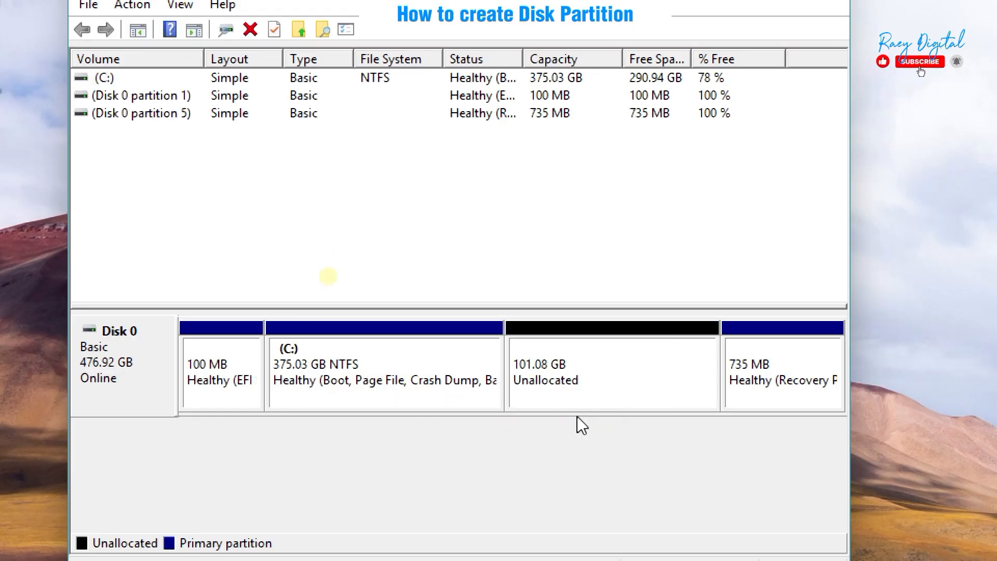
Step: Start a new simple volume in the unallocated space on Disk 0, using the full 103499 MB and drive letter E
right_click(601, 379)
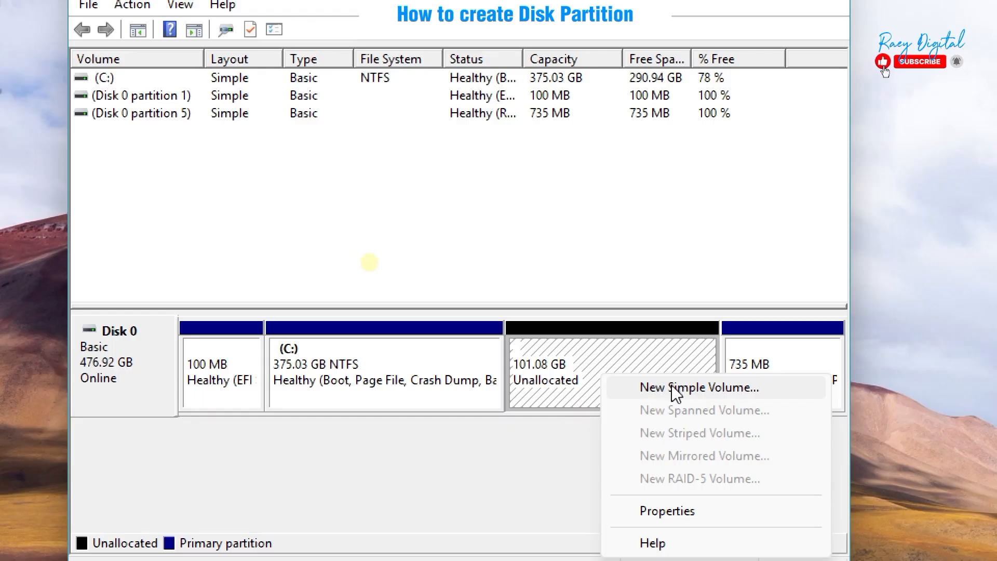
click(686, 389)
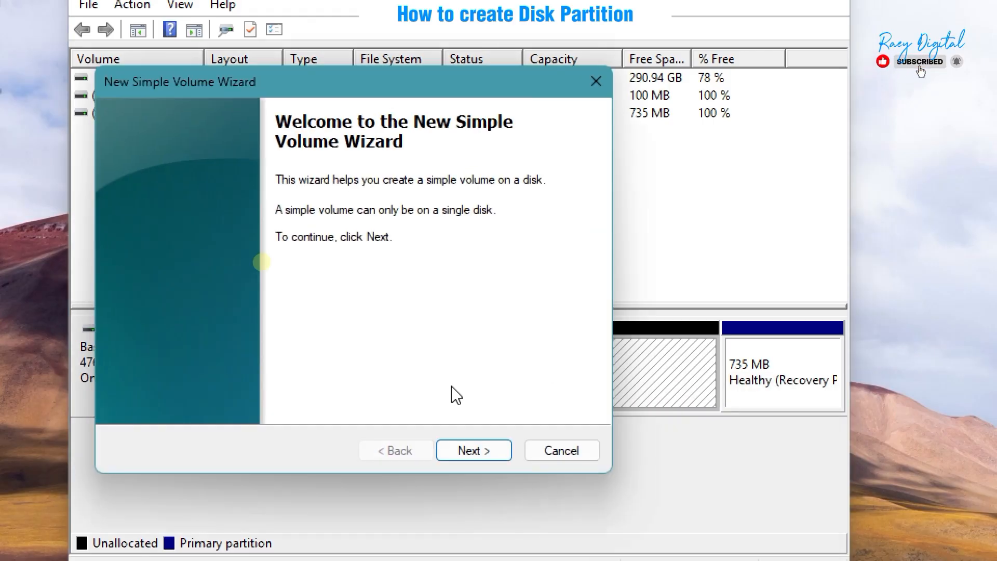
click(485, 451)
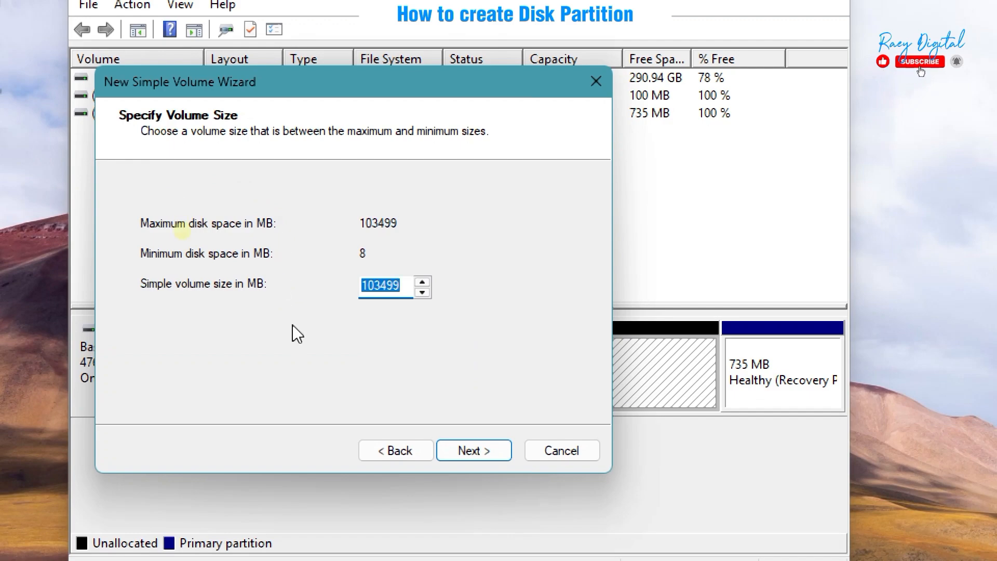
click(482, 450)
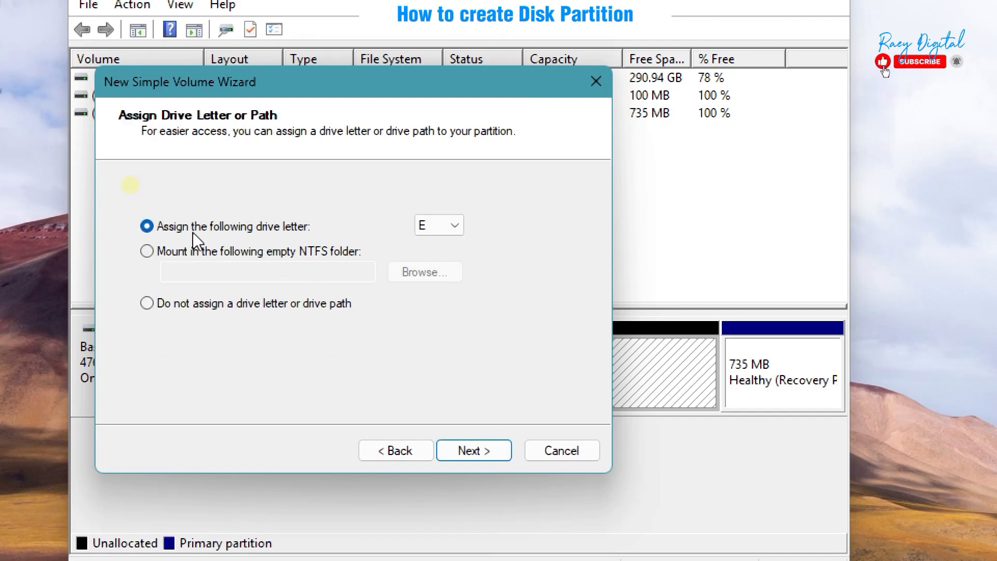
click(458, 230)
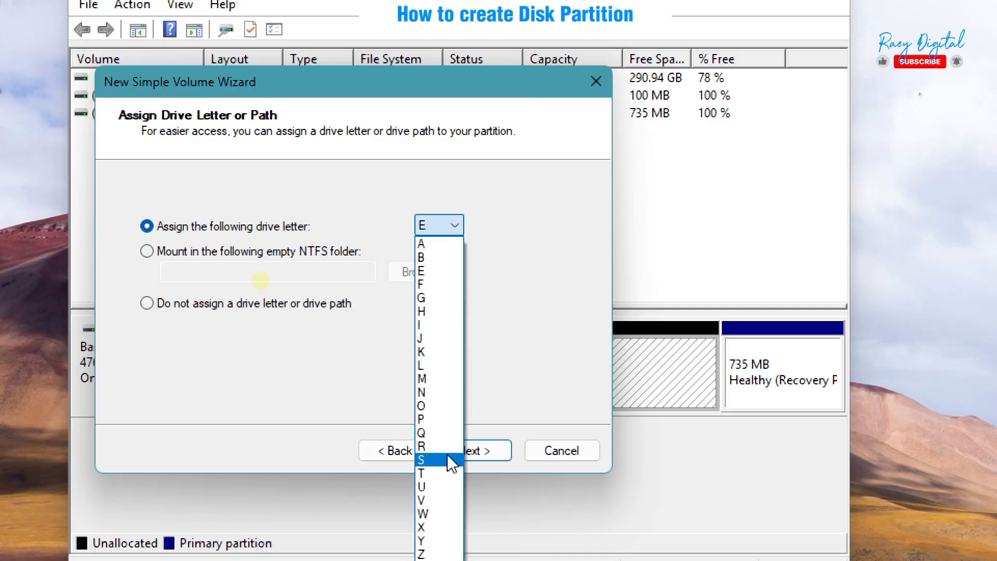
click(426, 272)
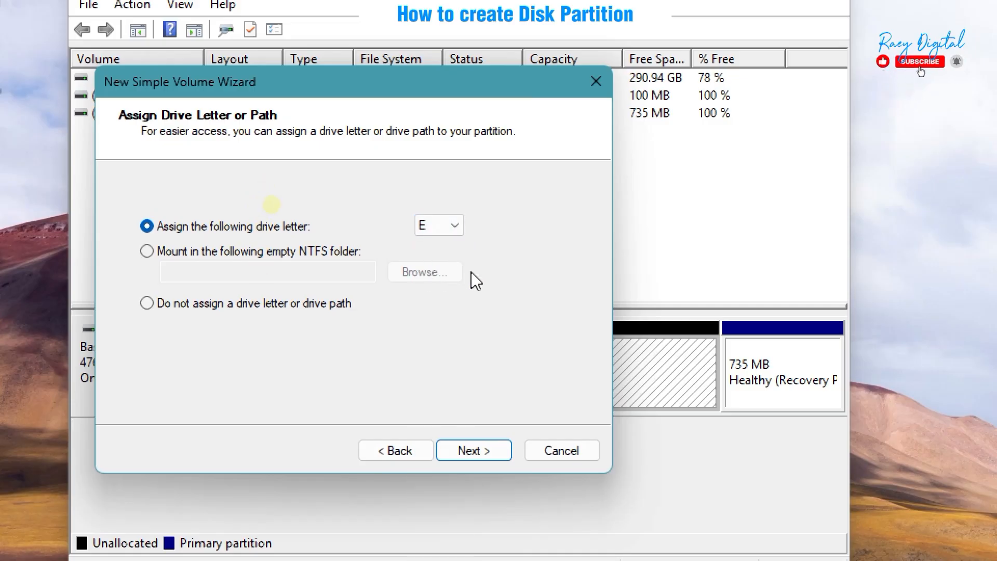
click(473, 445)
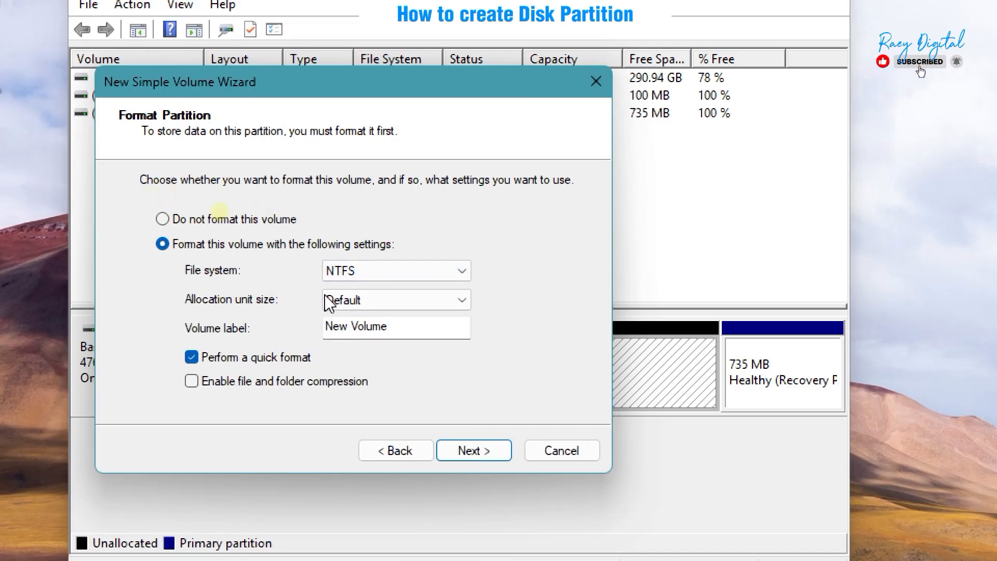
Step: Format the new volume as NTFS with the label "Temu Backup" and finish creating it
click(384, 272)
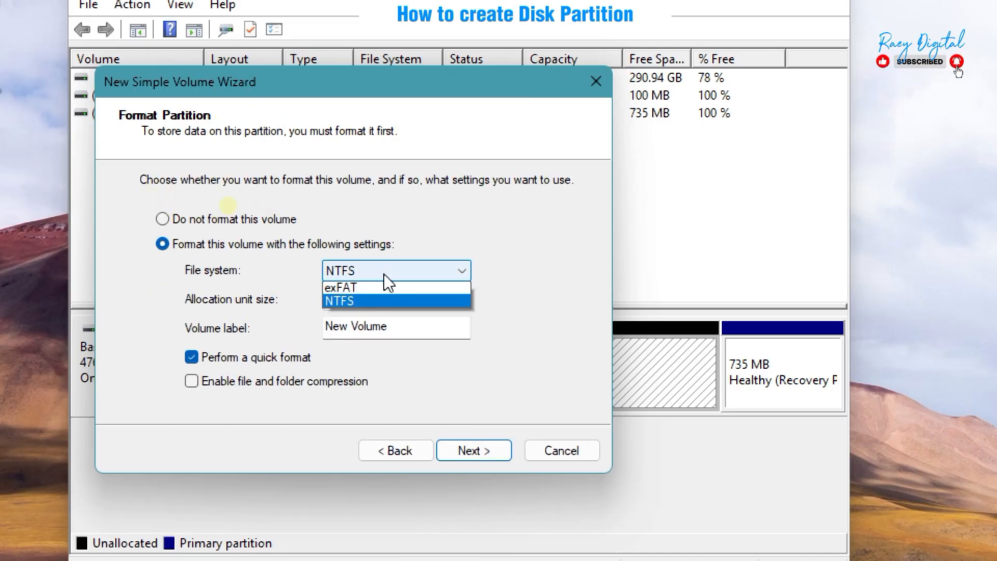
click(365, 301)
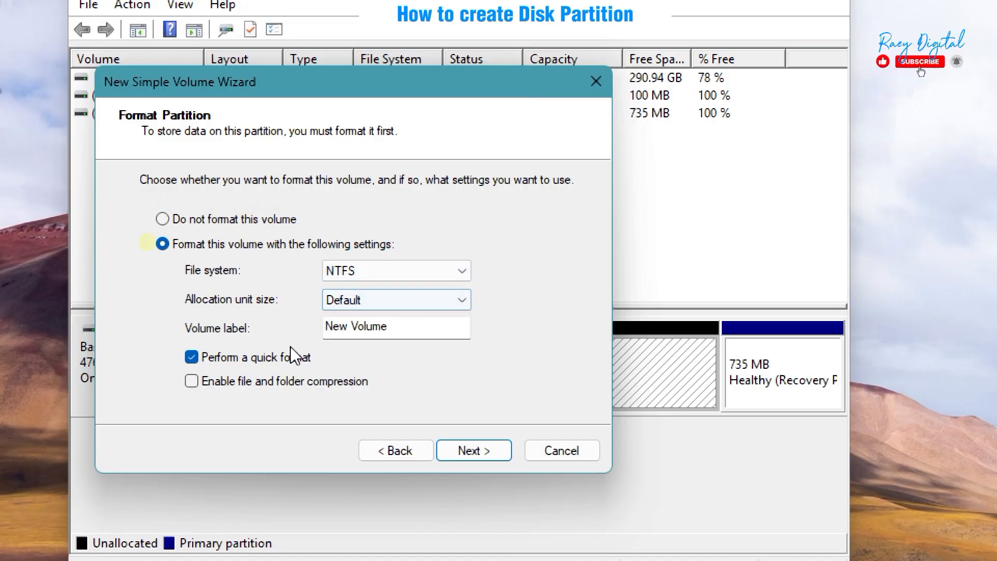
drag(390, 328, 314, 327)
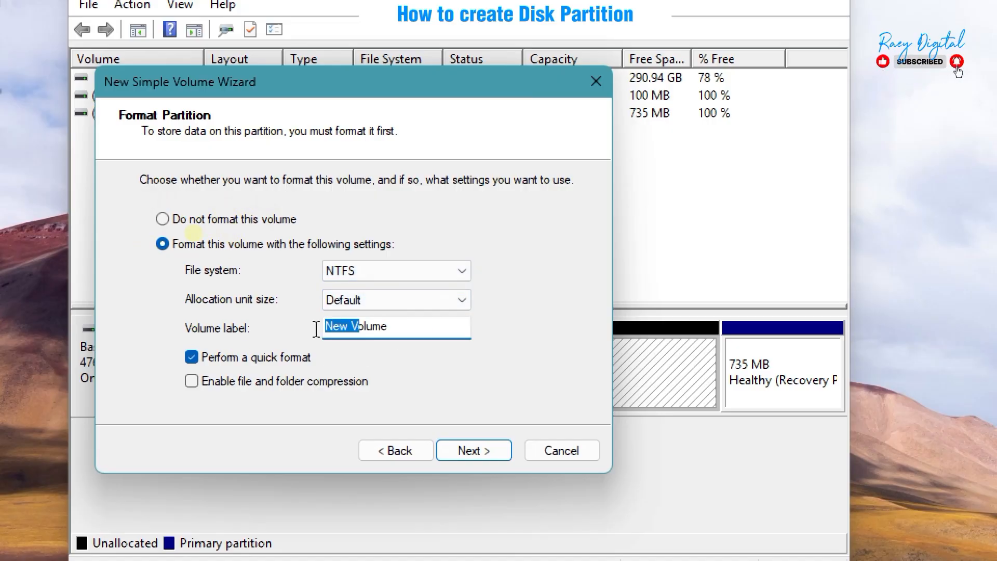
click(399, 327)
drag(400, 327, 323, 327)
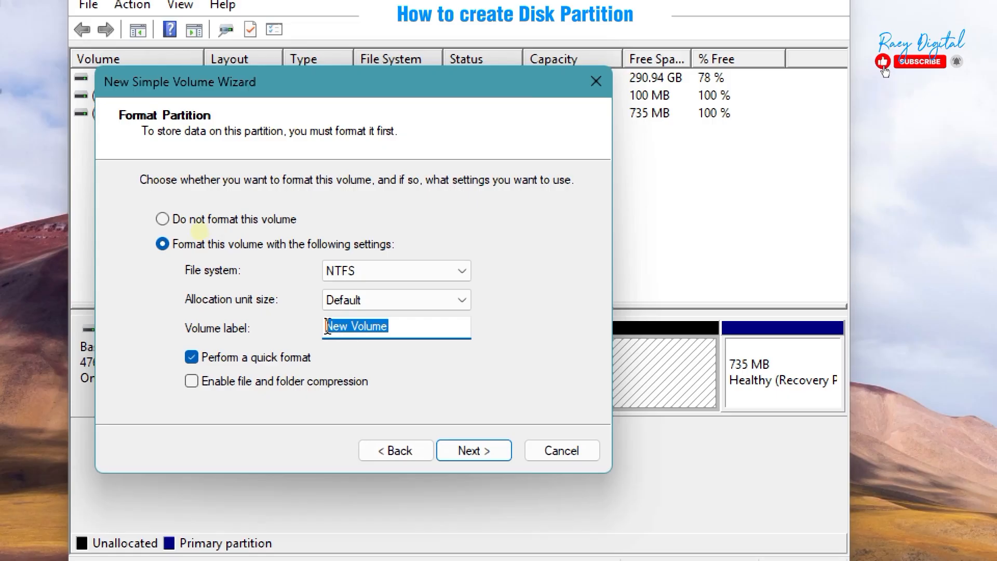
text(T)
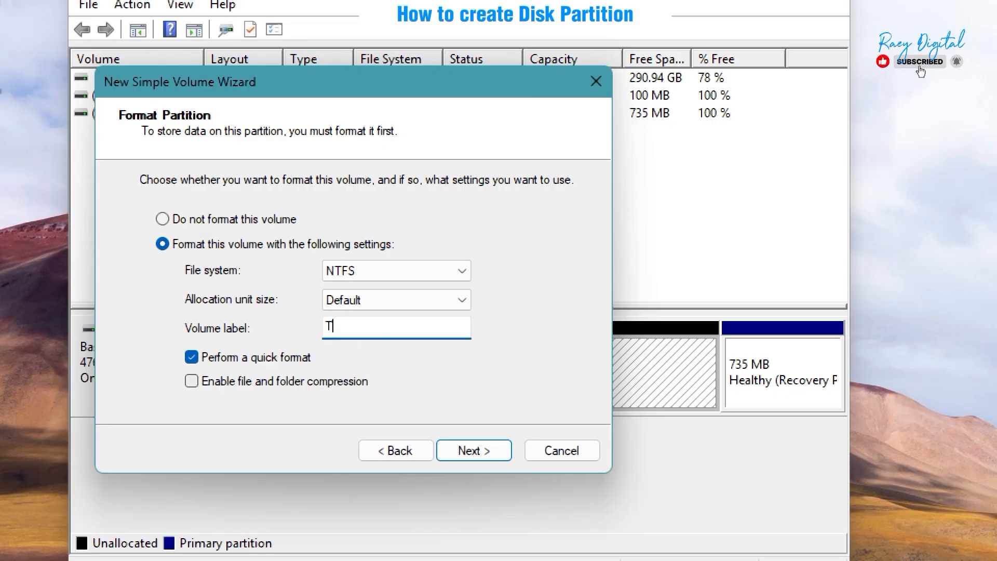
text(emu Ba)
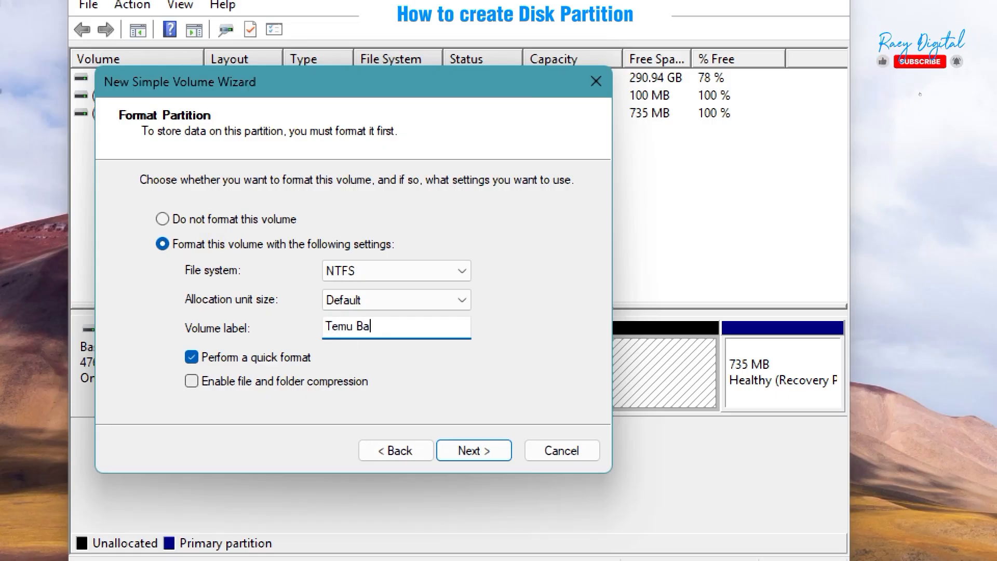
text(ckup)
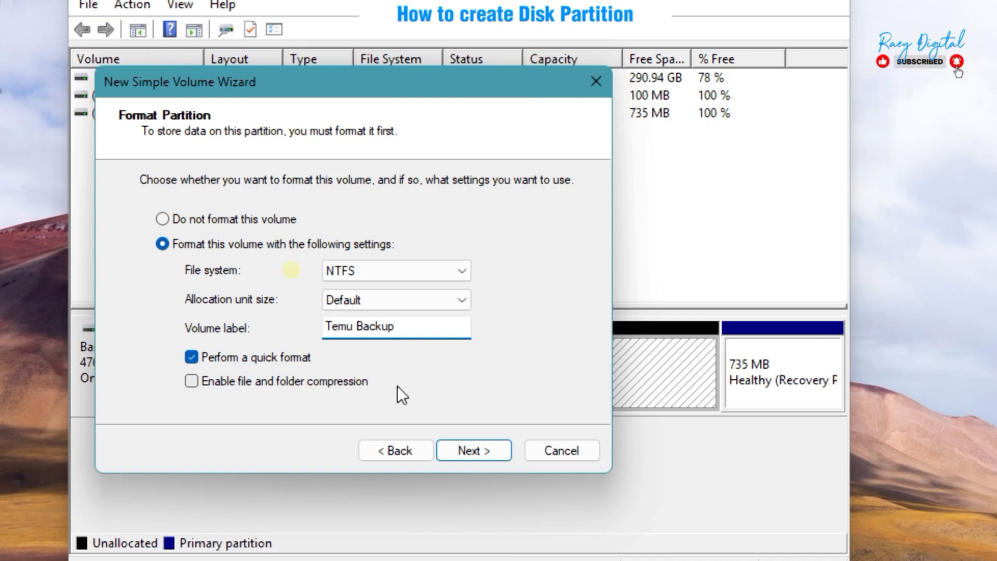
click(477, 452)
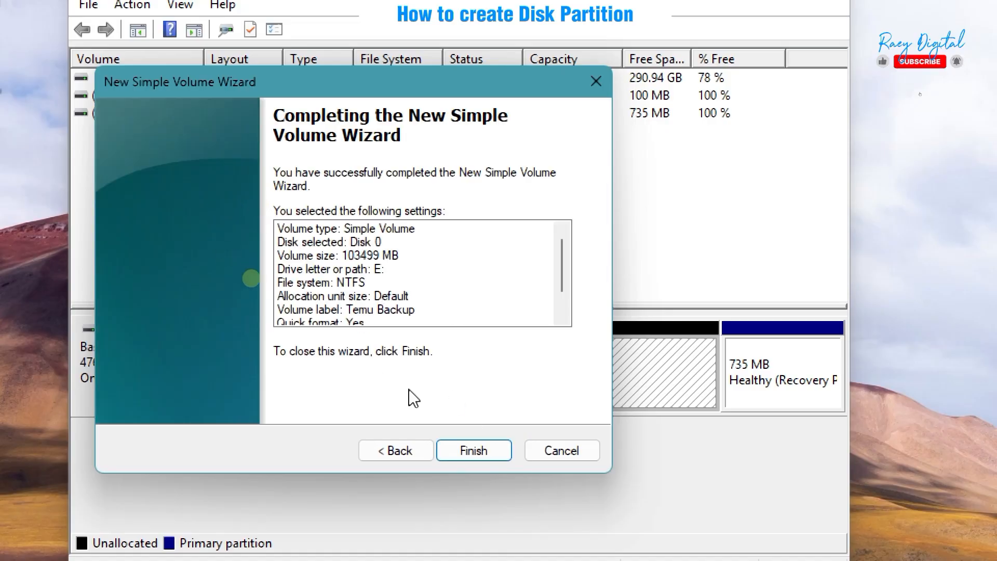
click(465, 452)
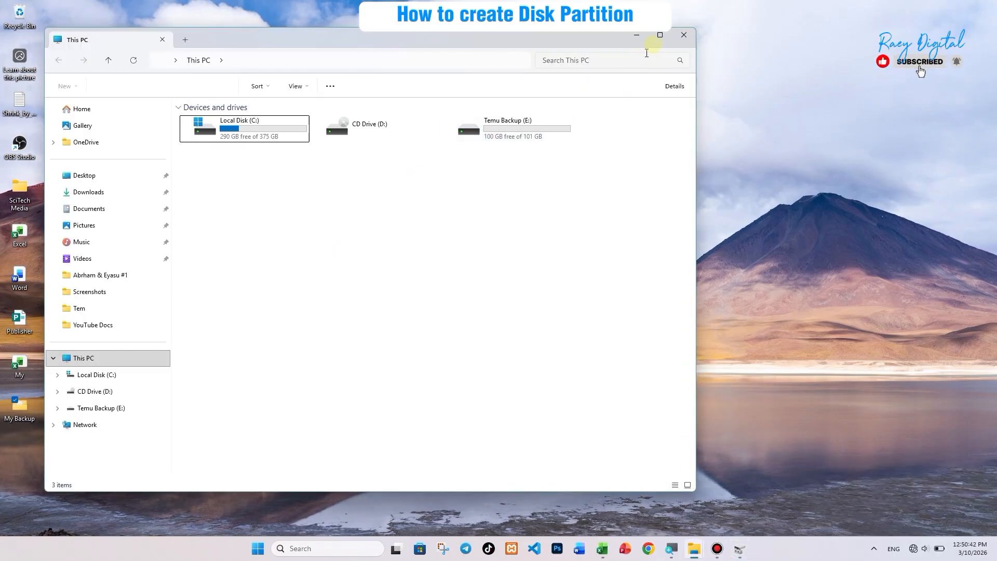
Step: Maximize the This PC window in File Explorer to check the drives
click(660, 35)
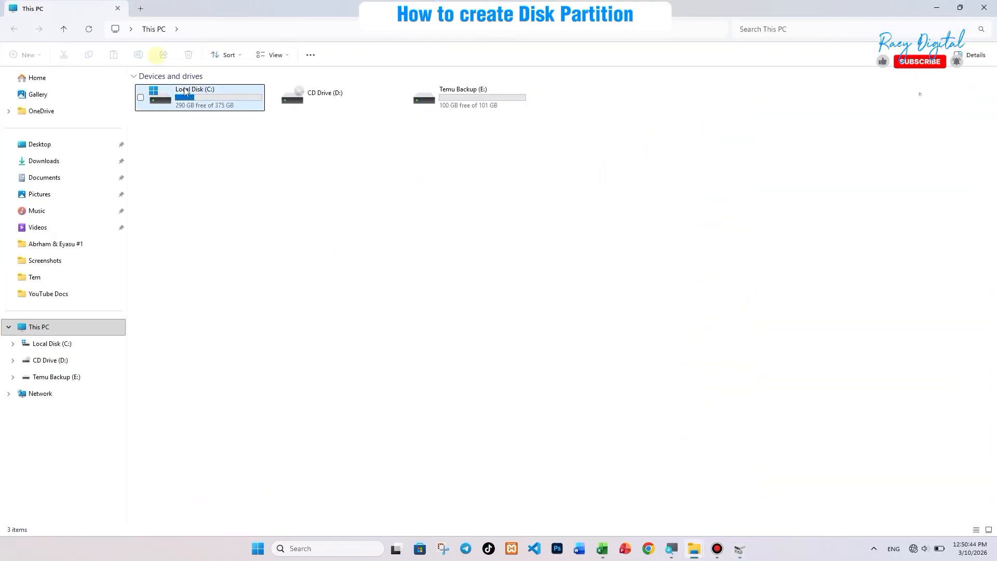